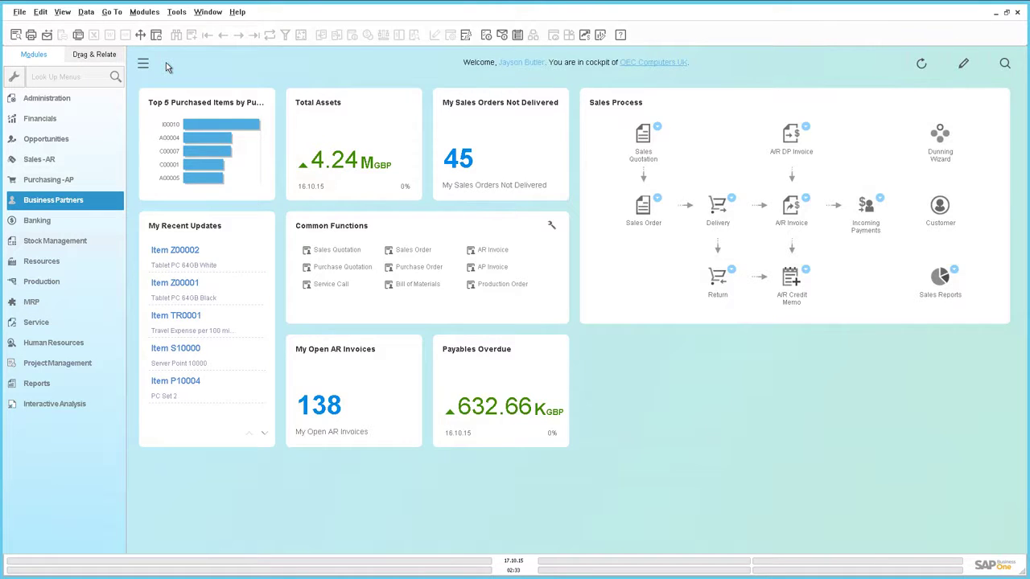
# Step: From Stock Management, open the Price Lists window and launch the Prices Update Wizard
pyautogui.click(68, 242)
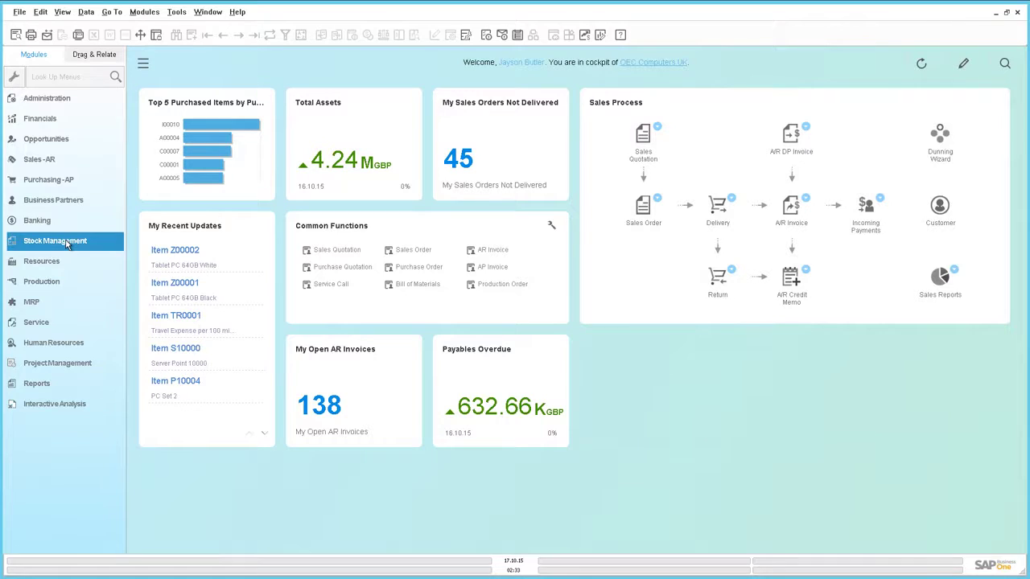
pyautogui.click(68, 243)
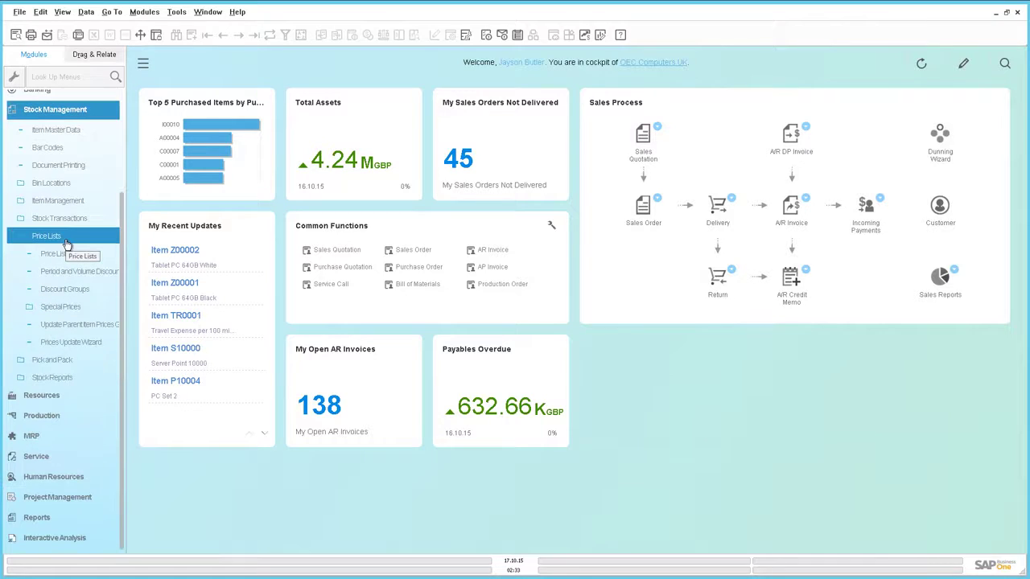
pyautogui.click(100, 344)
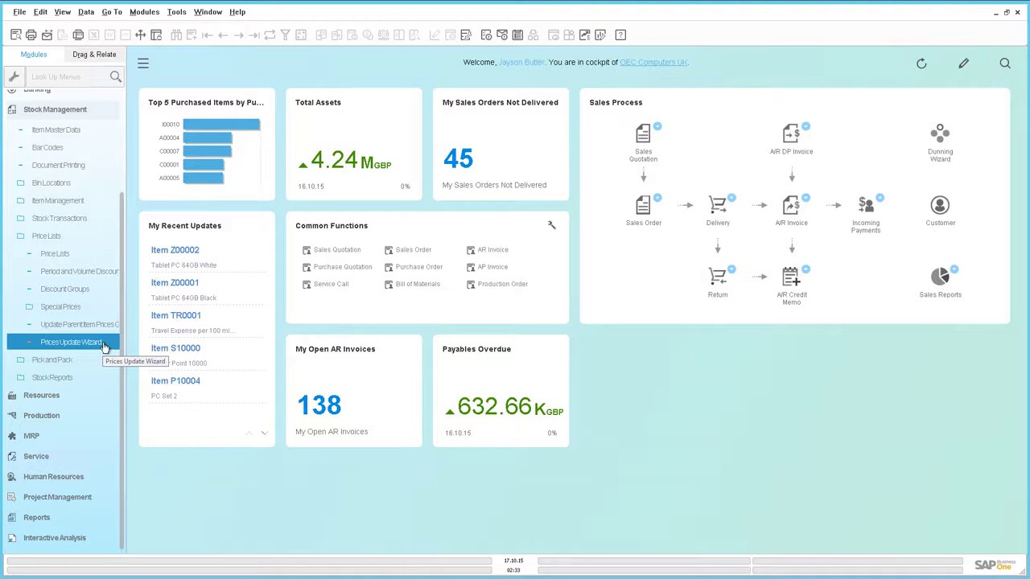
pyautogui.click(59, 255)
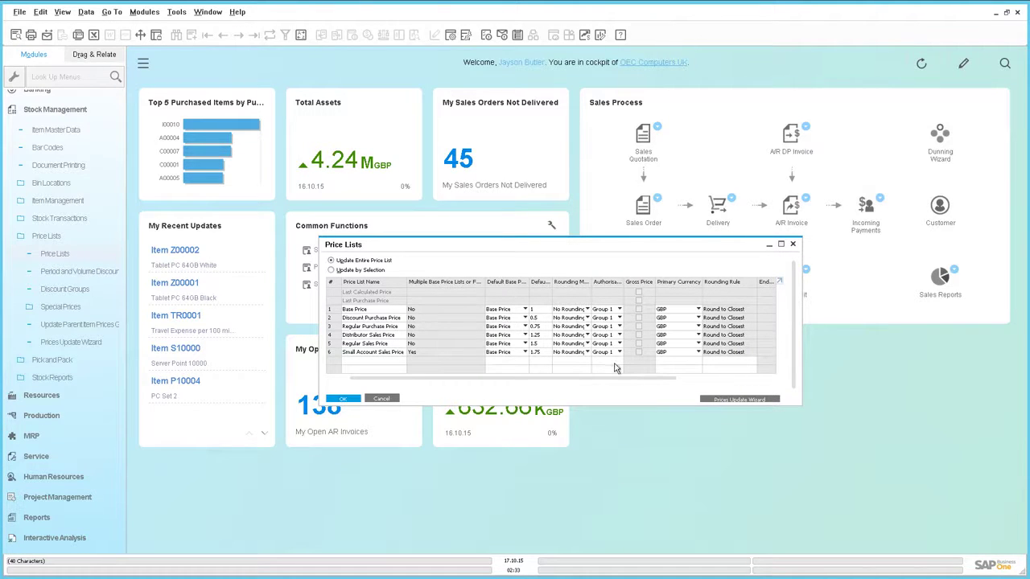
pyautogui.click(761, 399)
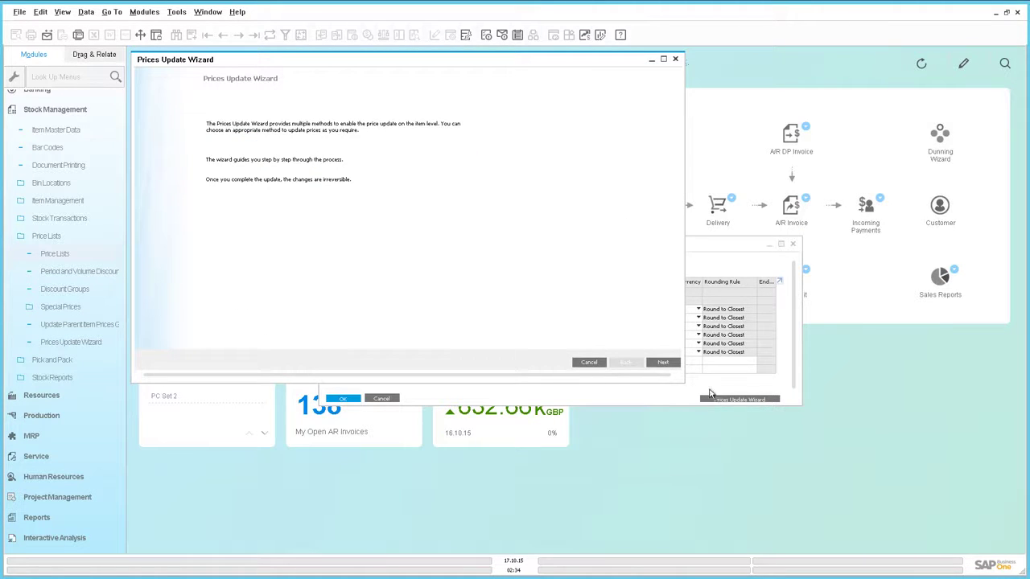
# Step: Set the update method to Item Prices, adding a value of 10, and continue to Item Selection
pyautogui.click(663, 363)
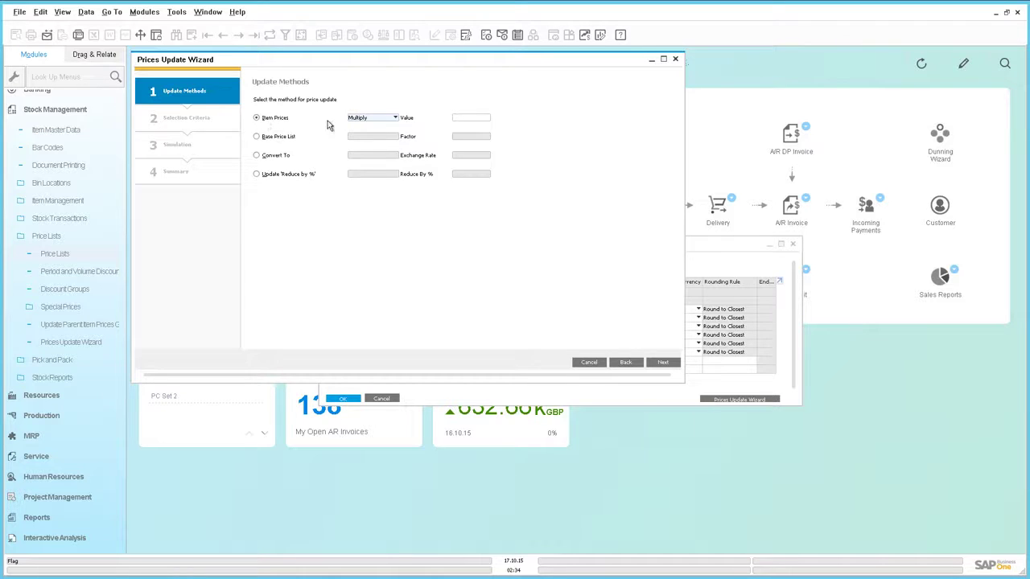
pyautogui.click(378, 118)
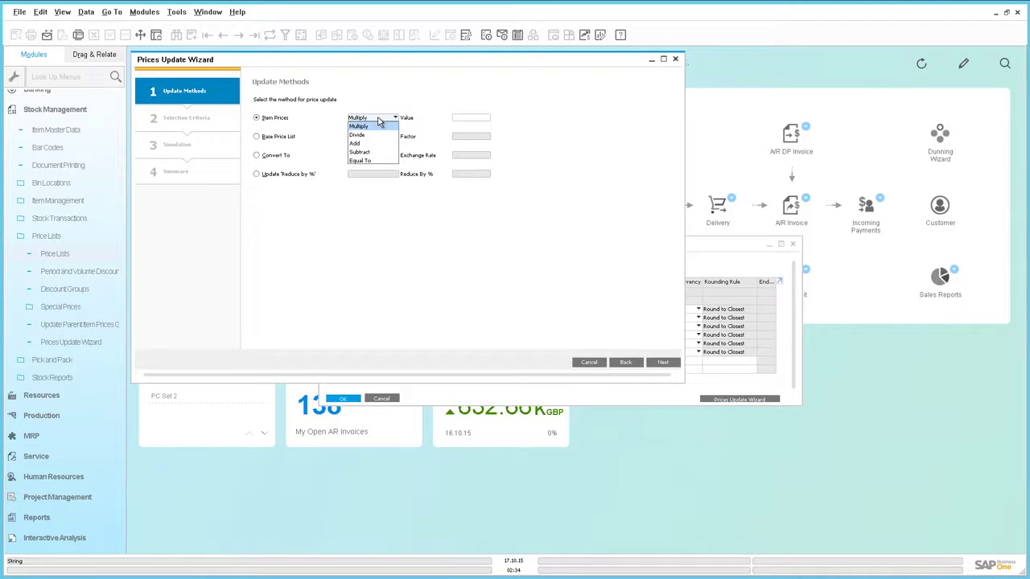
pyautogui.press('Escape')
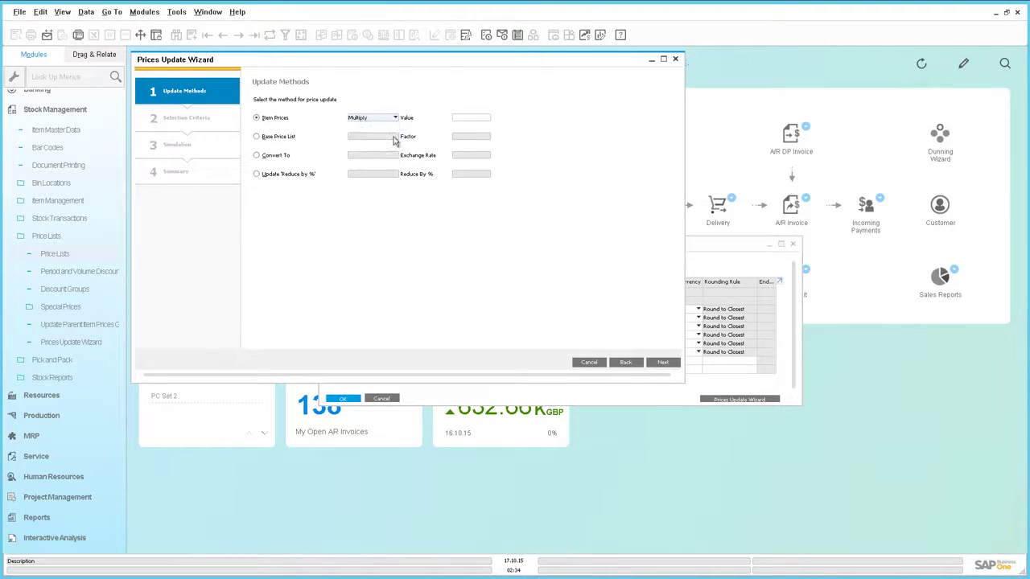
pyautogui.click(457, 118)
pyautogui.write('10')
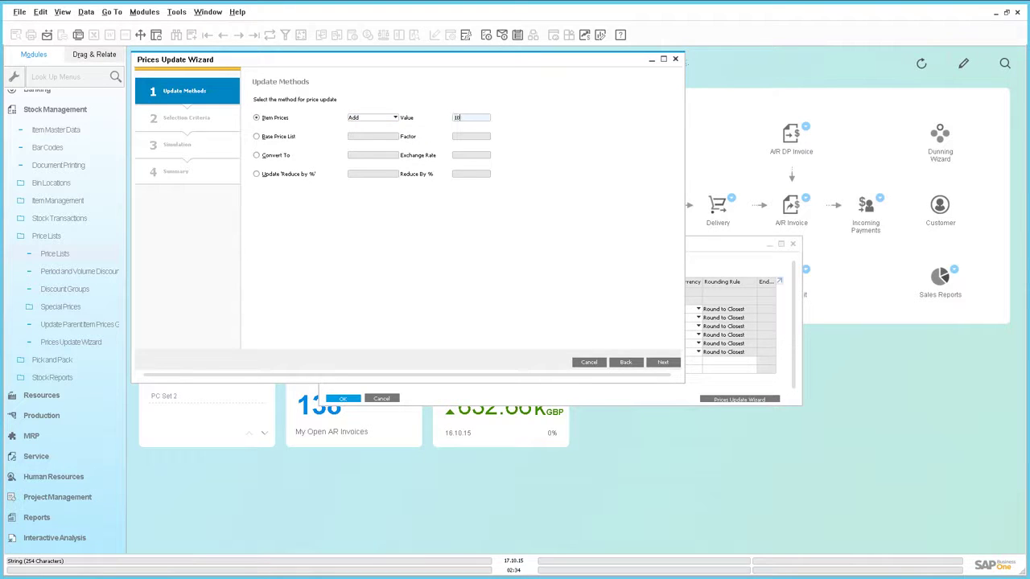
pyautogui.click(663, 363)
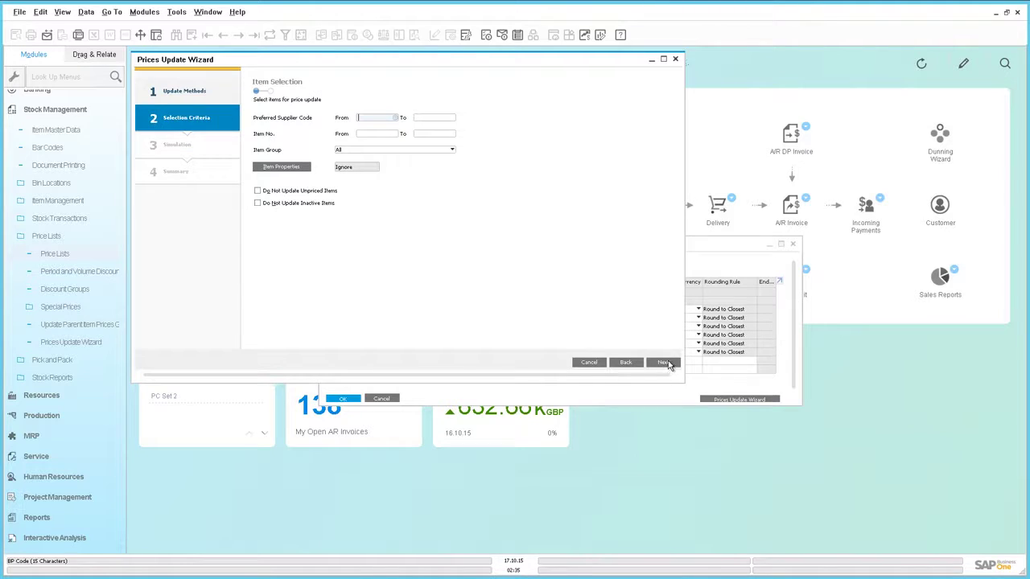
# Step: Set both Item No. From and To to LM4029MC (Memory Chip), then continue
pyautogui.click(381, 137)
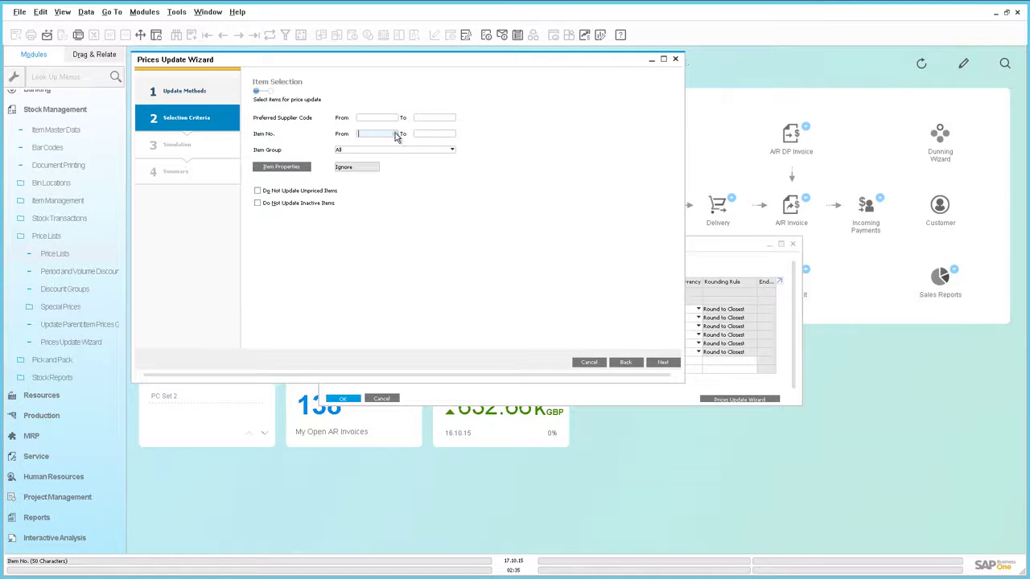
pyautogui.click(395, 134)
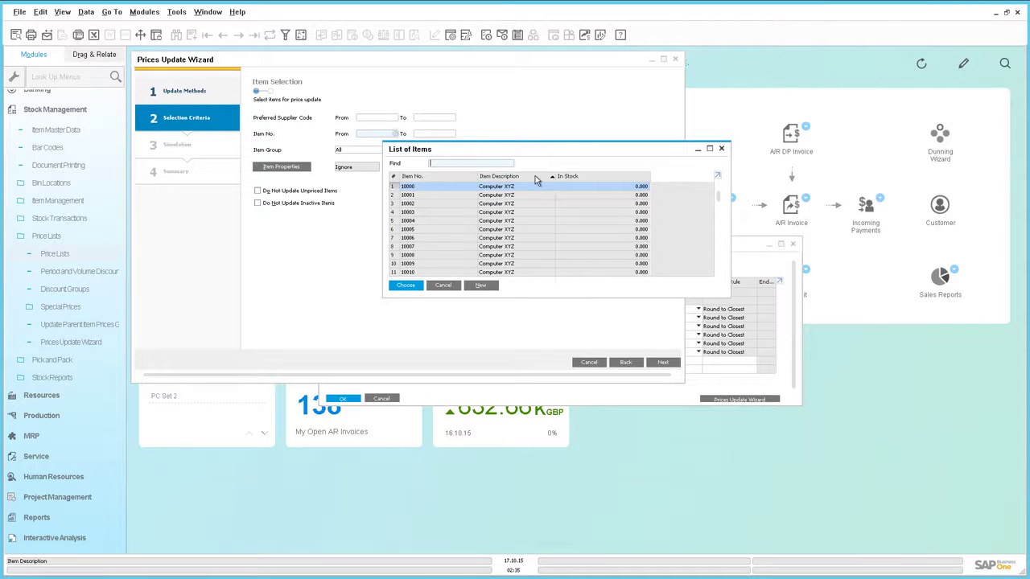
pyautogui.write('mem')
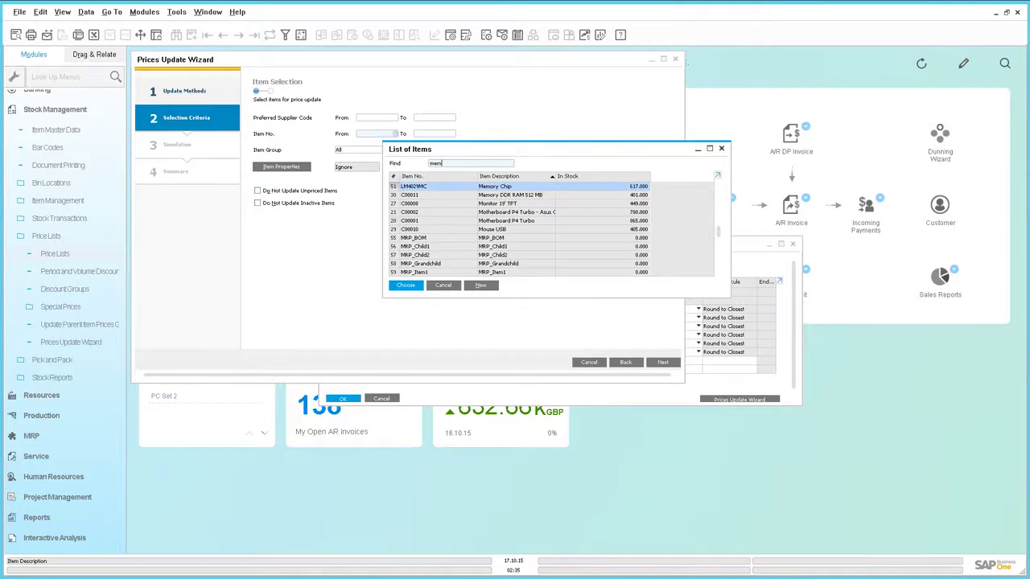
pyautogui.click(405, 285)
pyautogui.click(429, 133)
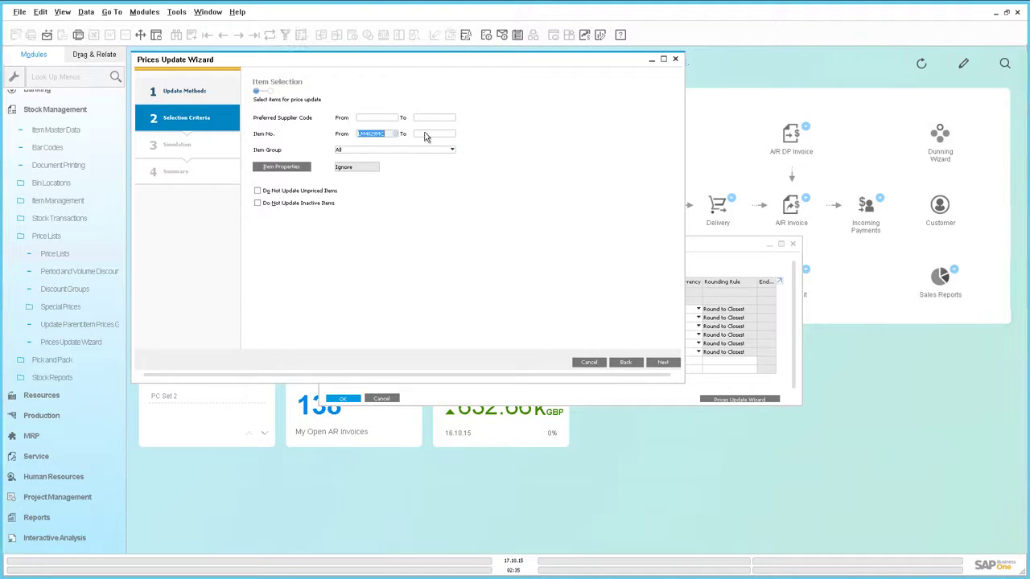
pyautogui.click(453, 134)
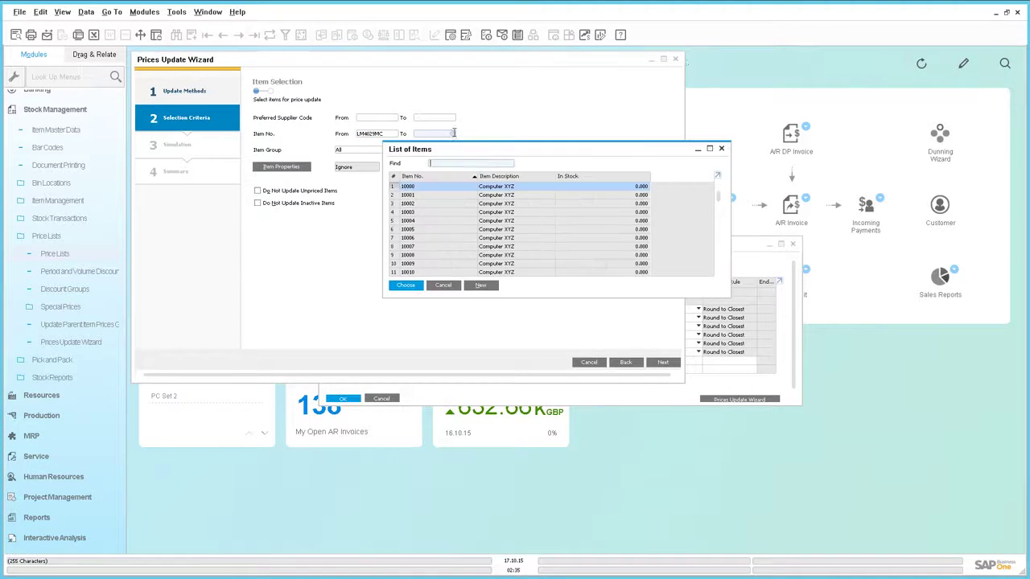
pyautogui.click(515, 177)
pyautogui.write('mem')
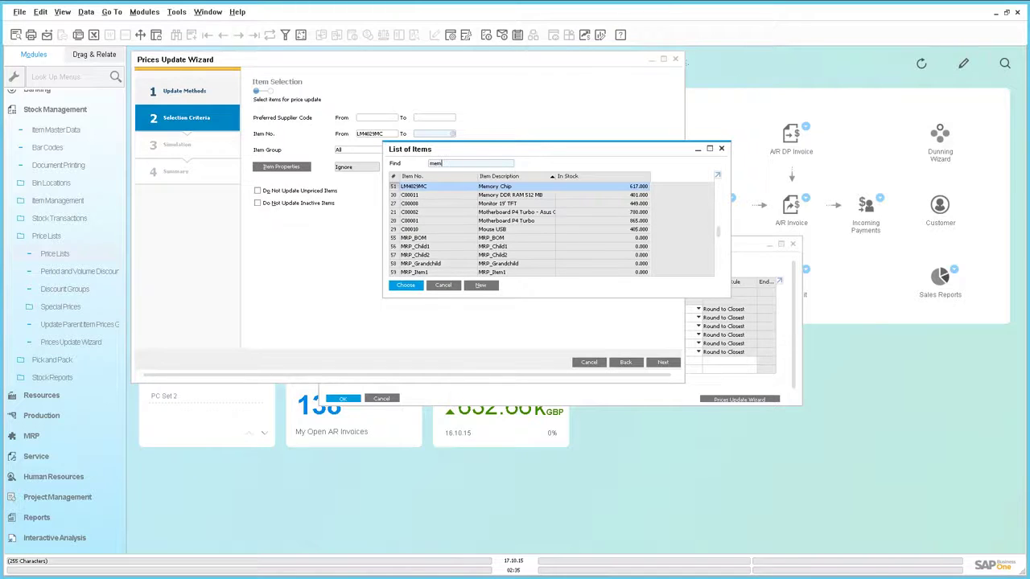
pyautogui.click(416, 286)
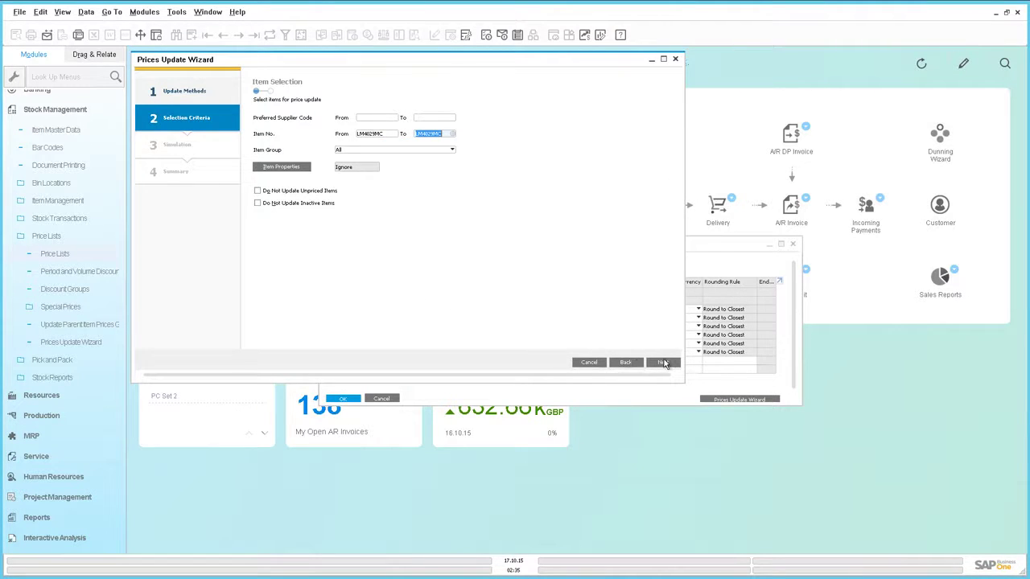
pyautogui.click(662, 362)
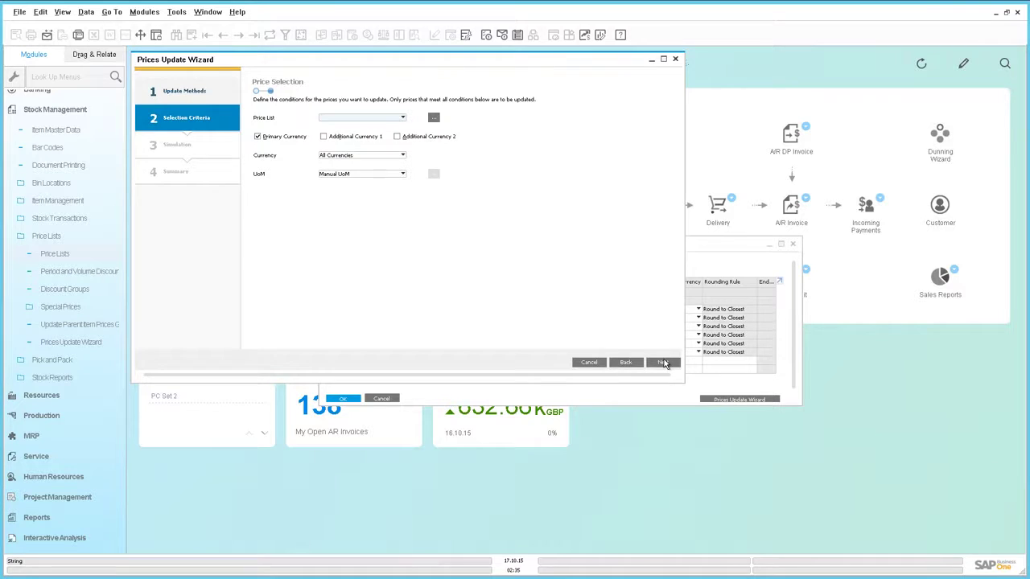
# Step: Target Multiple price lists: Distributor, Regular and Small Account Sales Price, then simulate
pyautogui.click(395, 120)
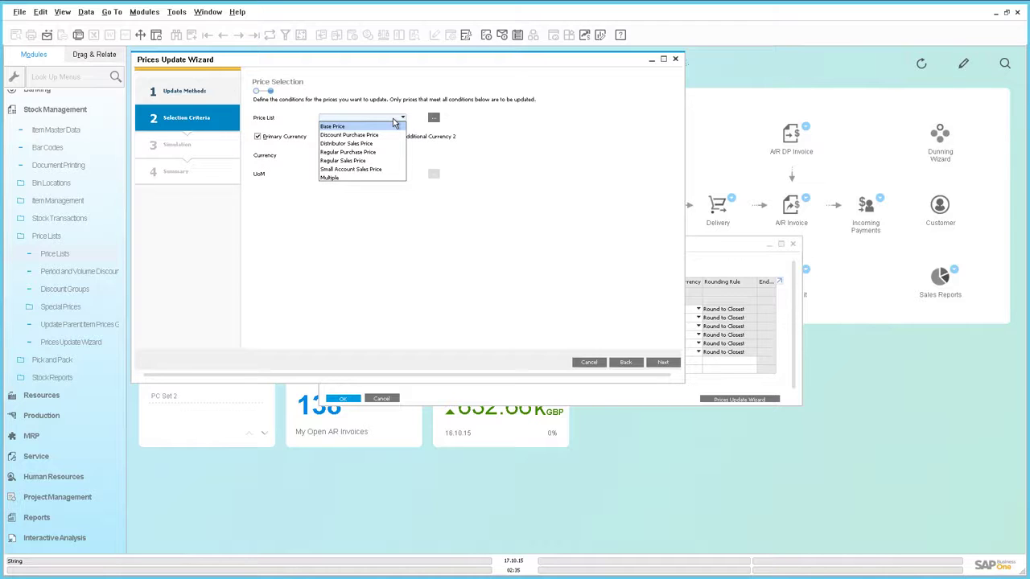
pyautogui.click(343, 177)
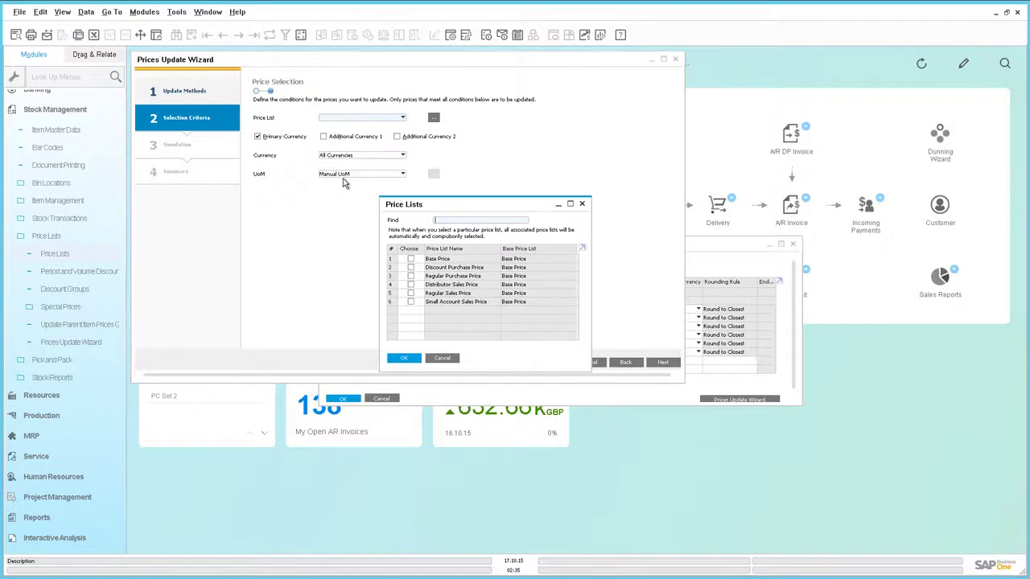
pyautogui.moveTo(447, 207); pyautogui.dragTo(402, 181)
pyautogui.click(537, 179)
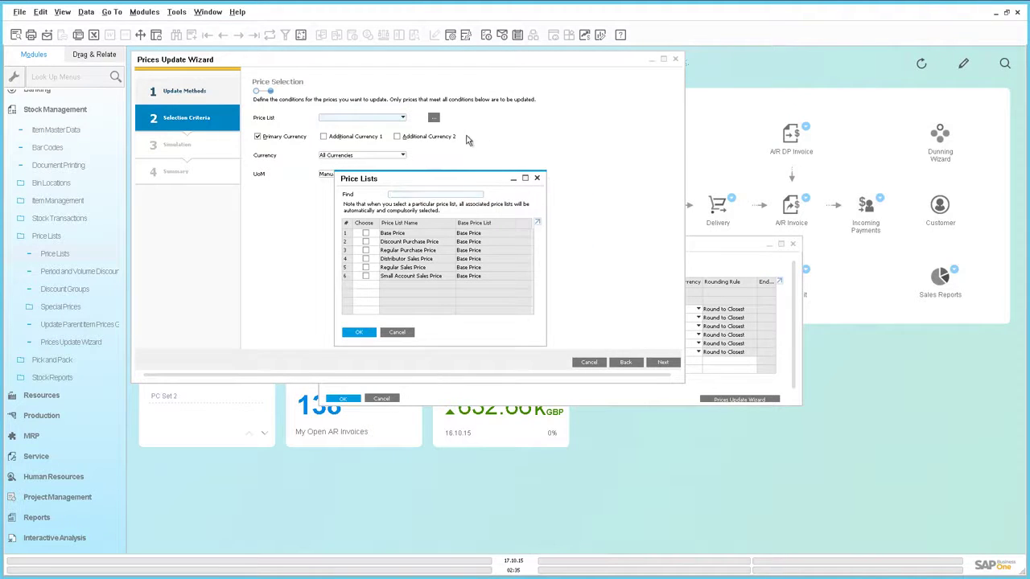
pyautogui.click(433, 119)
pyautogui.click(366, 259)
pyautogui.click(366, 267)
pyautogui.click(366, 275)
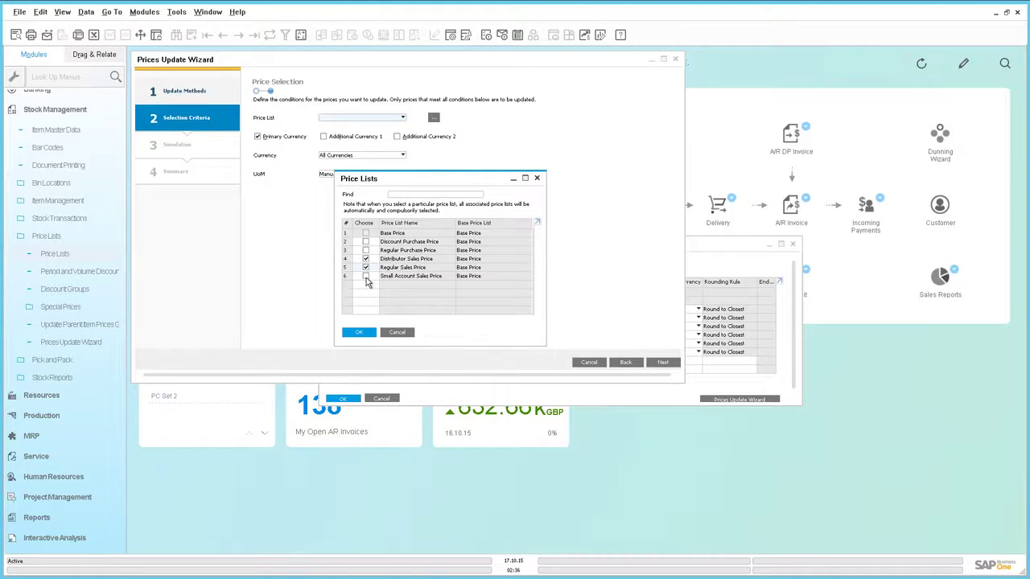
pyautogui.click(360, 333)
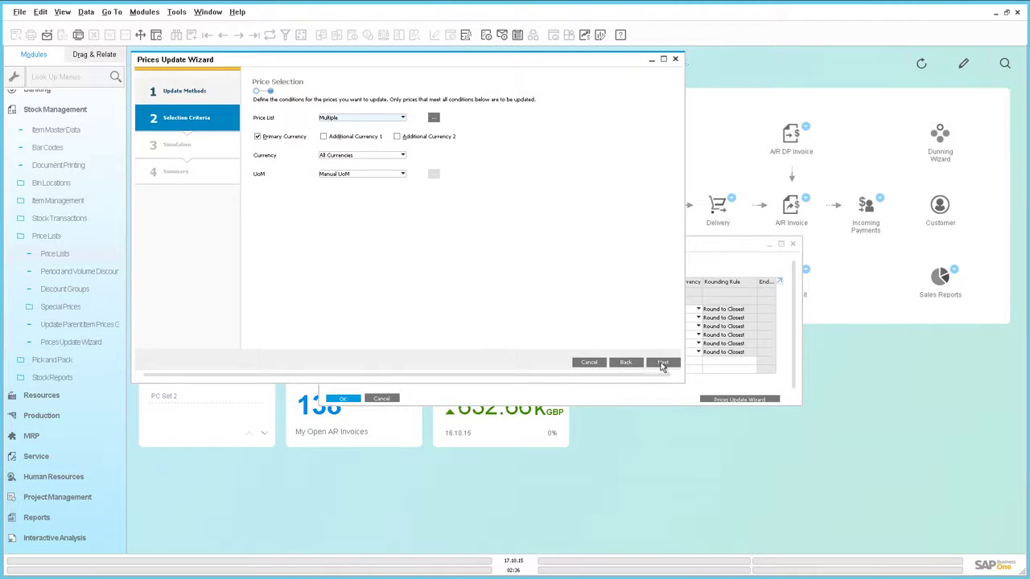
pyautogui.click(662, 362)
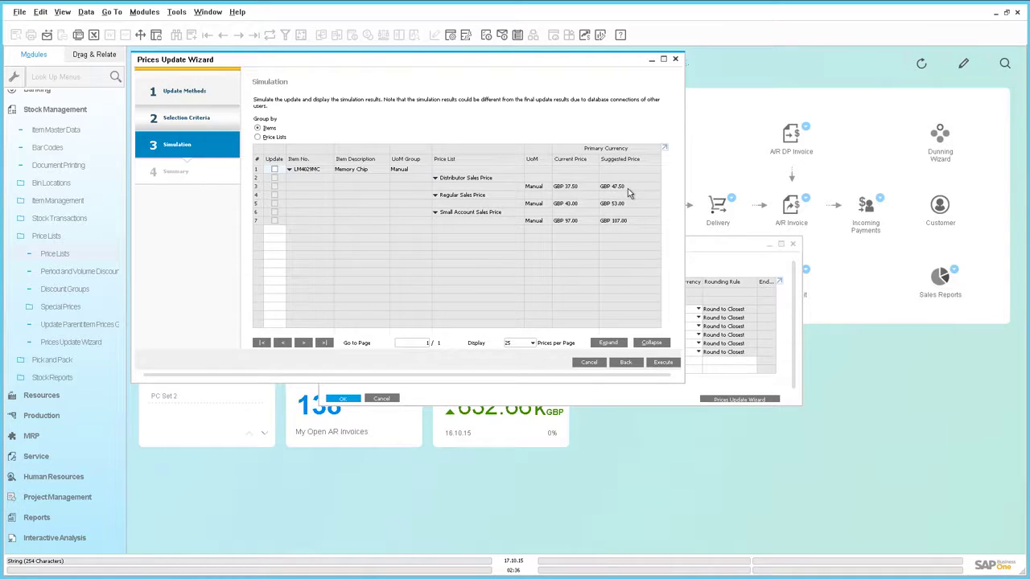
# Step: Group by Price Lists, mark Distributor, Regular and Small Account Sales Price for update, and execute
pyautogui.click(259, 138)
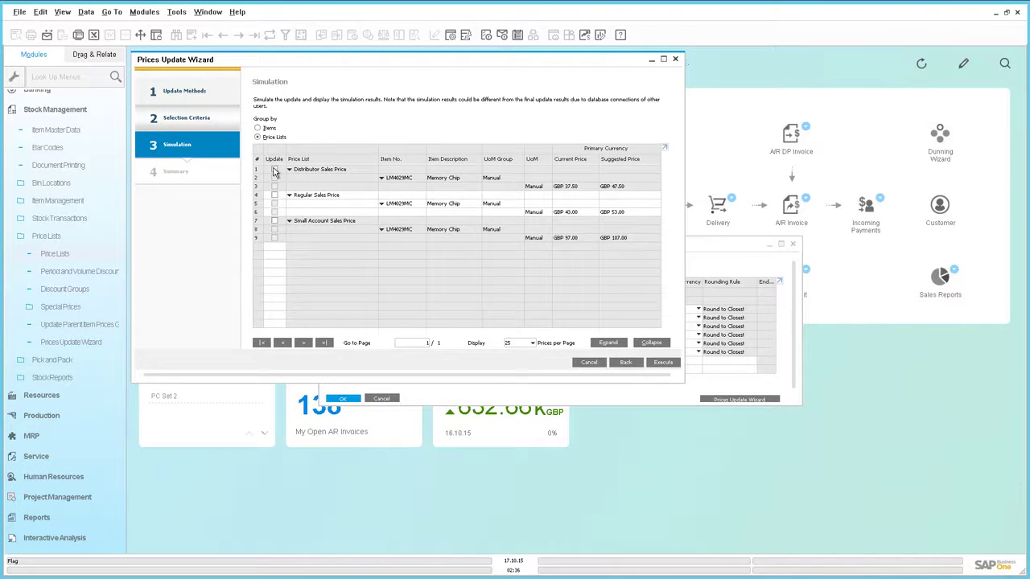
pyautogui.click(274, 169)
pyautogui.click(274, 213)
pyautogui.click(274, 221)
pyautogui.click(663, 363)
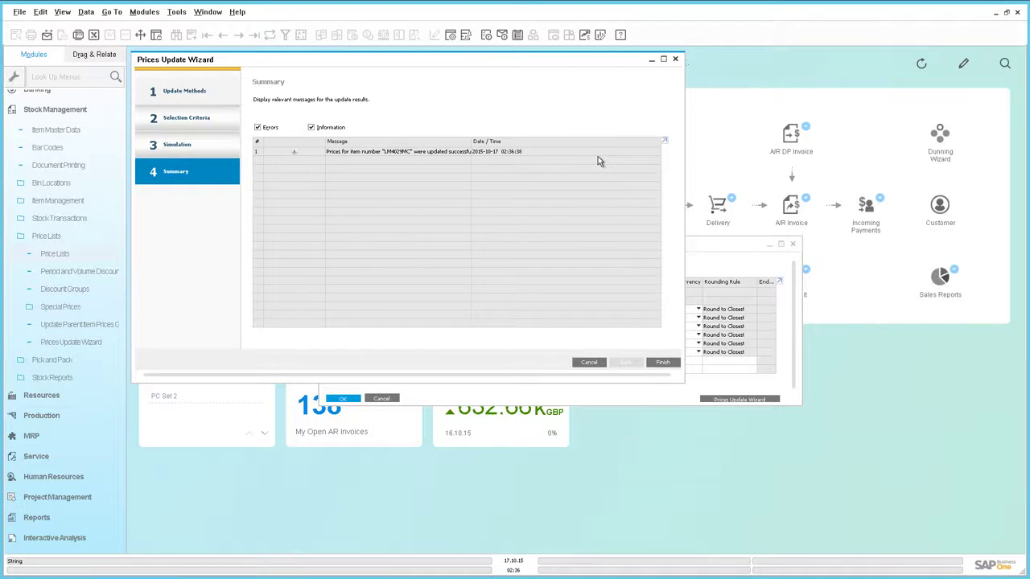
# Step: Finish the wizard, relaunch it from Price Lists, and go to Update Methods
pyautogui.click(658, 363)
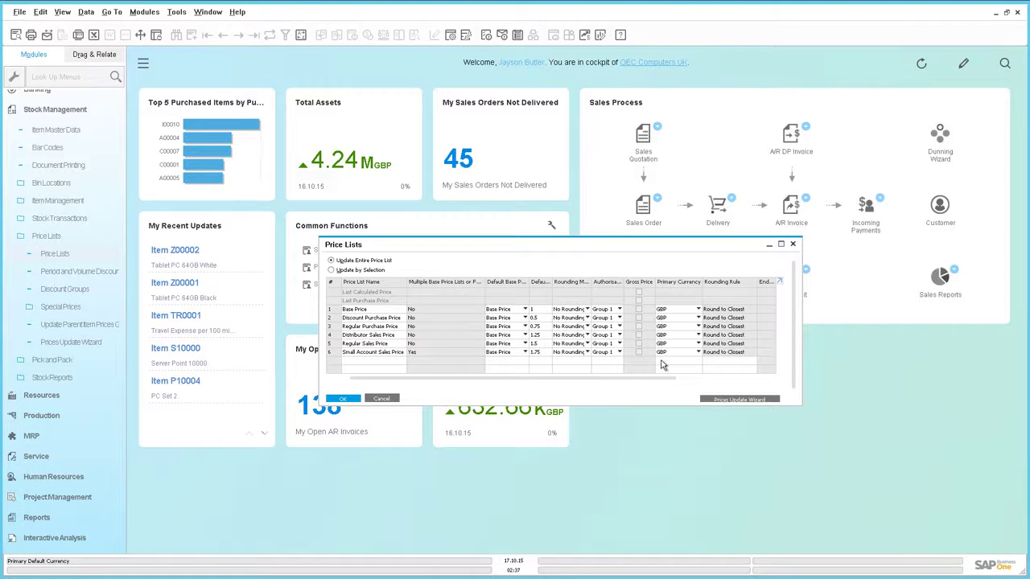
pyautogui.click(753, 400)
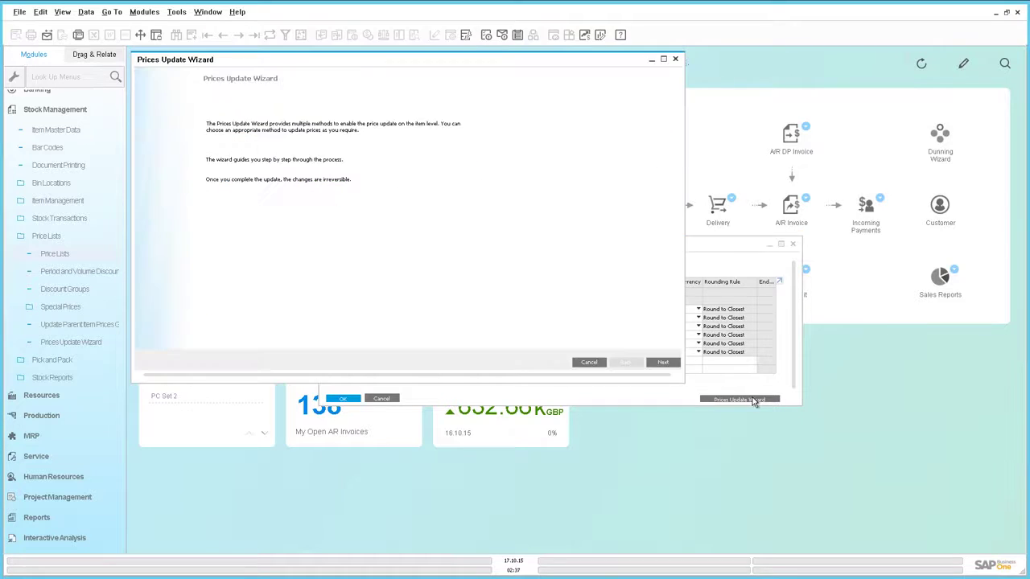
pyautogui.click(662, 362)
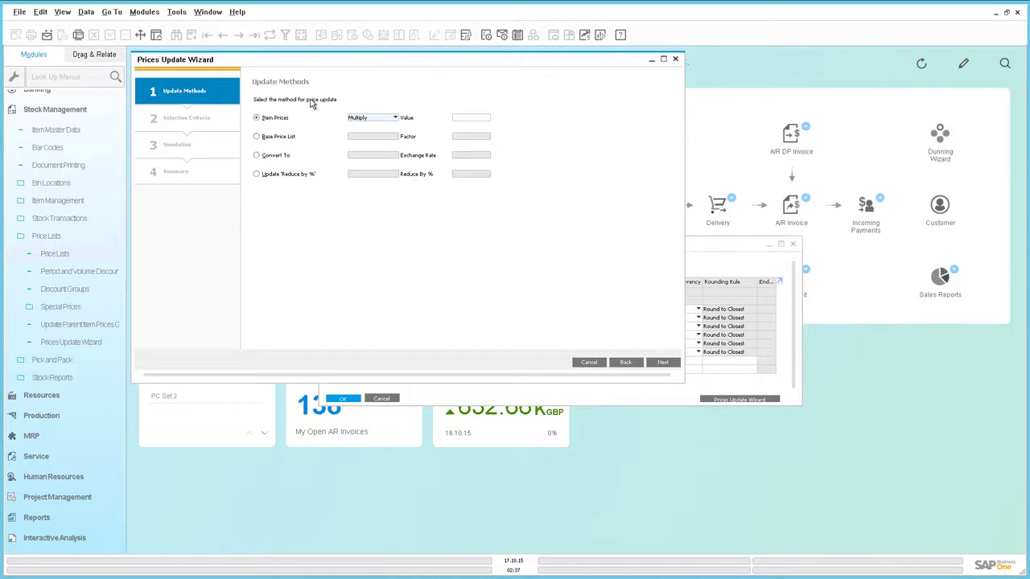
# Step: Choose Base Price List with Small Account Sales Price as base and factor 0.5
pyautogui.click(257, 137)
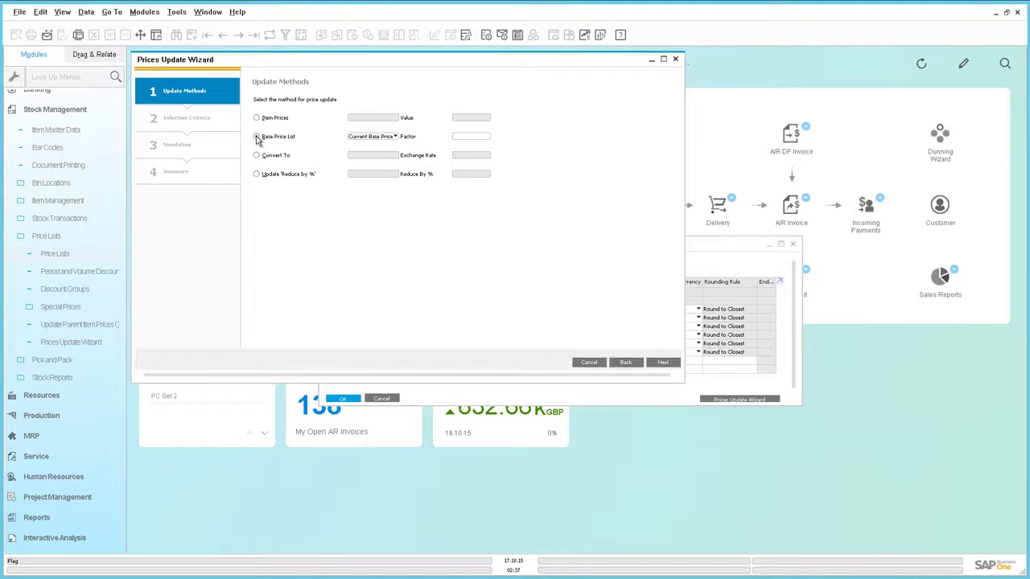
pyautogui.click(386, 139)
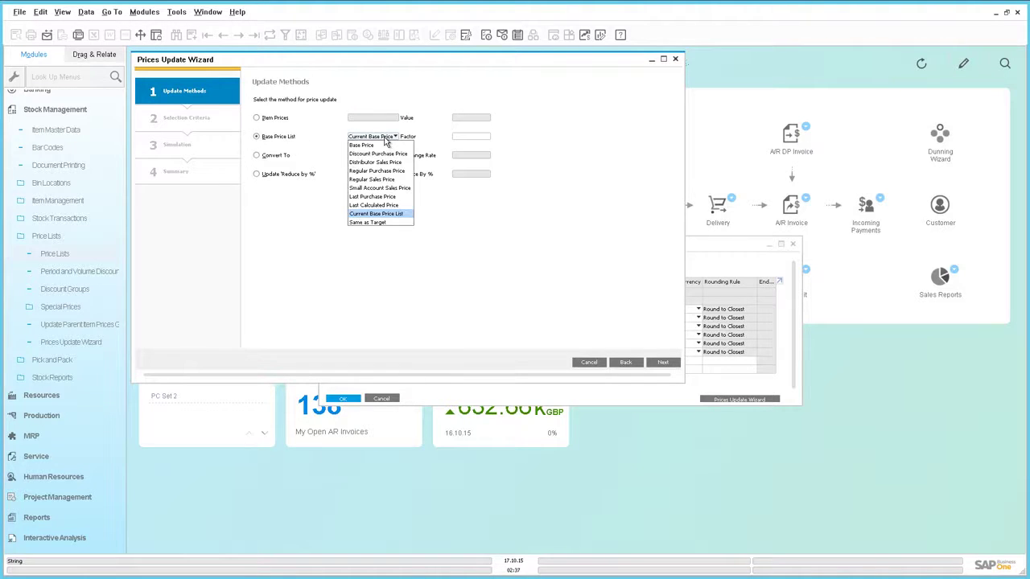
pyautogui.click(406, 188)
pyautogui.click(460, 135)
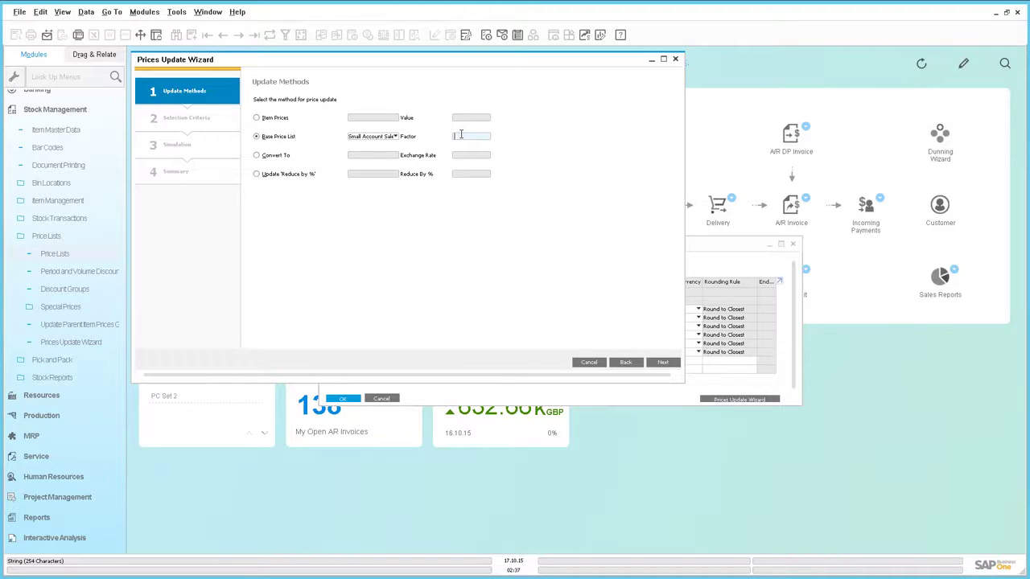
pyautogui.write('0.5')
# Step: Skip item selection, target Small Account Sales Price, and view the halved simulated prices
pyautogui.click(664, 364)
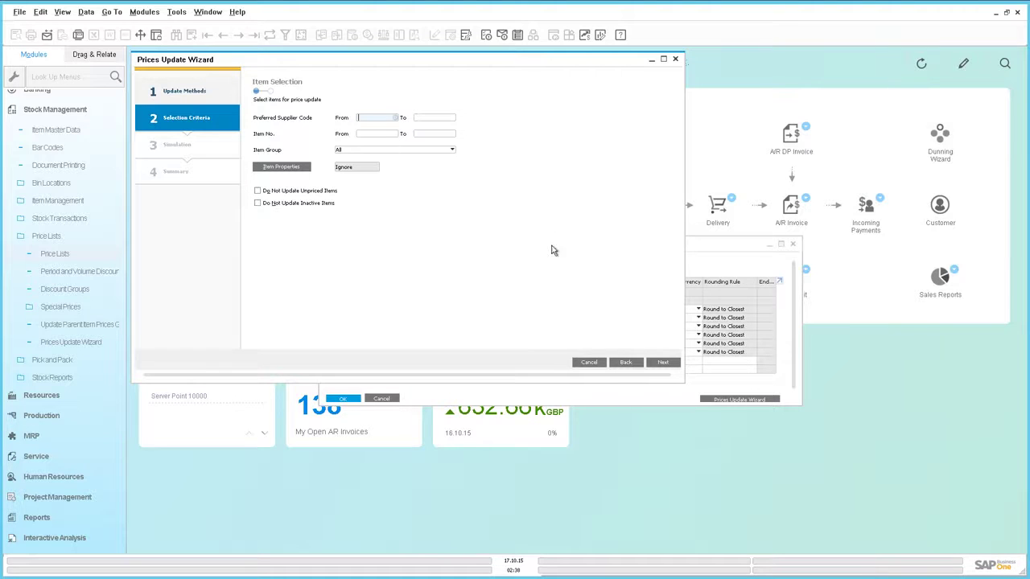
pyautogui.click(662, 362)
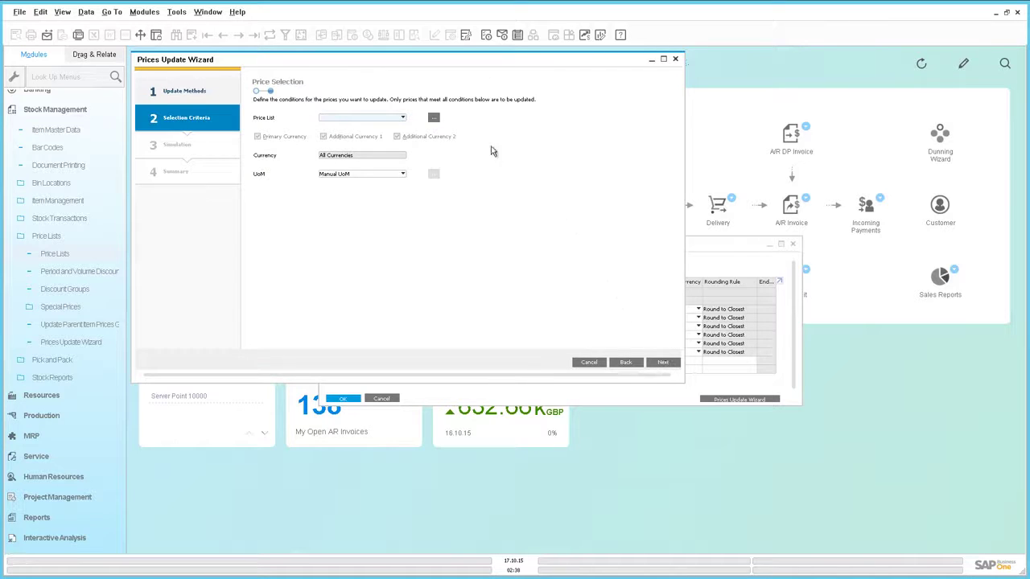
pyautogui.click(403, 118)
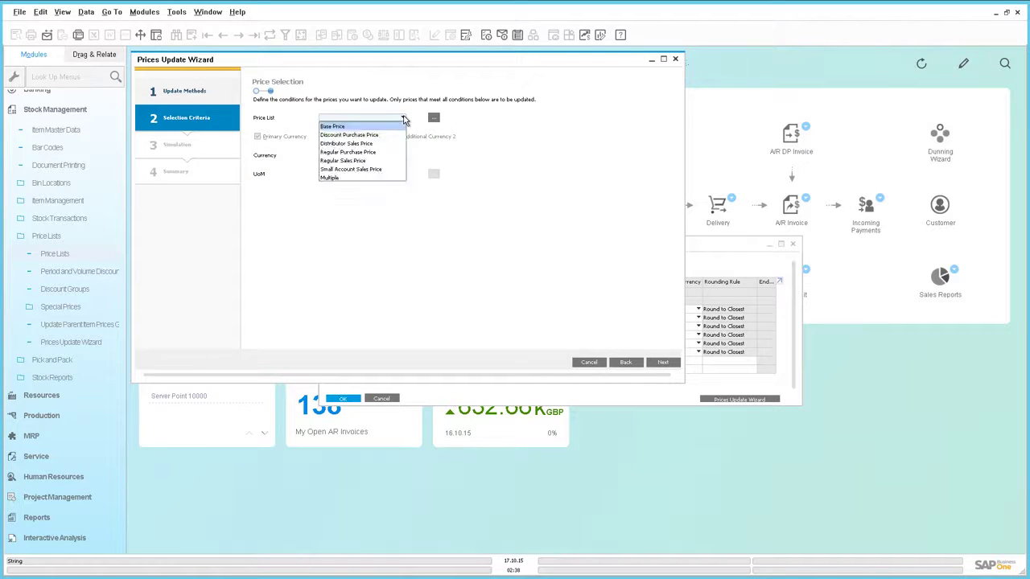
pyautogui.click(375, 171)
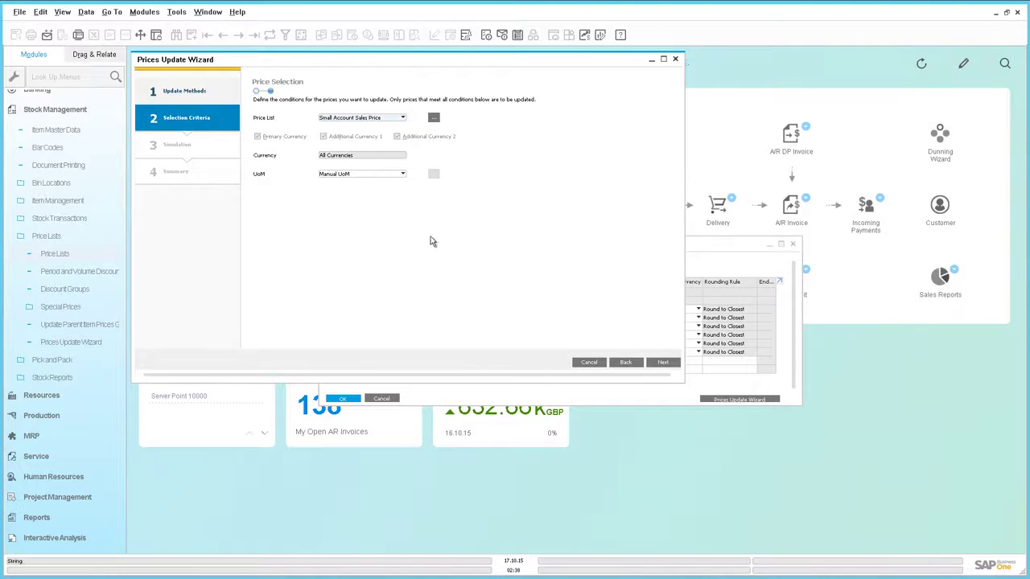
pyautogui.click(662, 363)
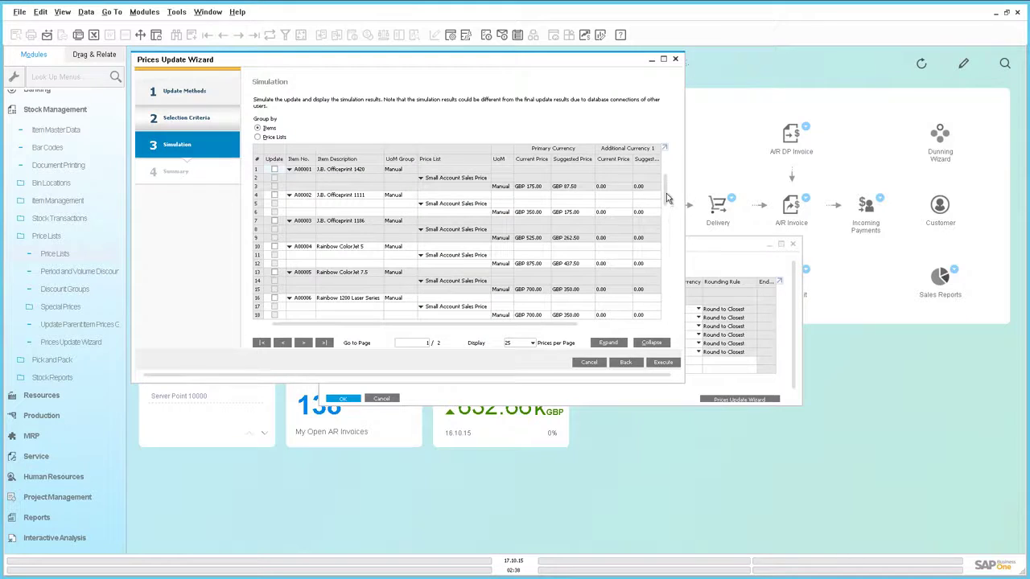
# Step: Group by Price Lists, mark Small Account Sales Price for update, and execute for items A00001–LB0002
pyautogui.scroll(-9, 666, 211)
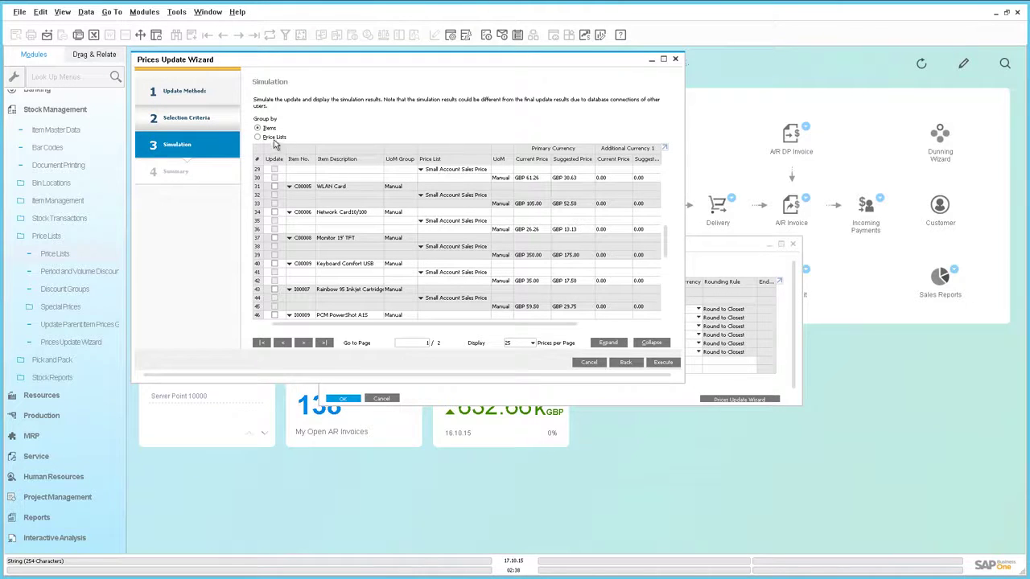
pyautogui.click(258, 137)
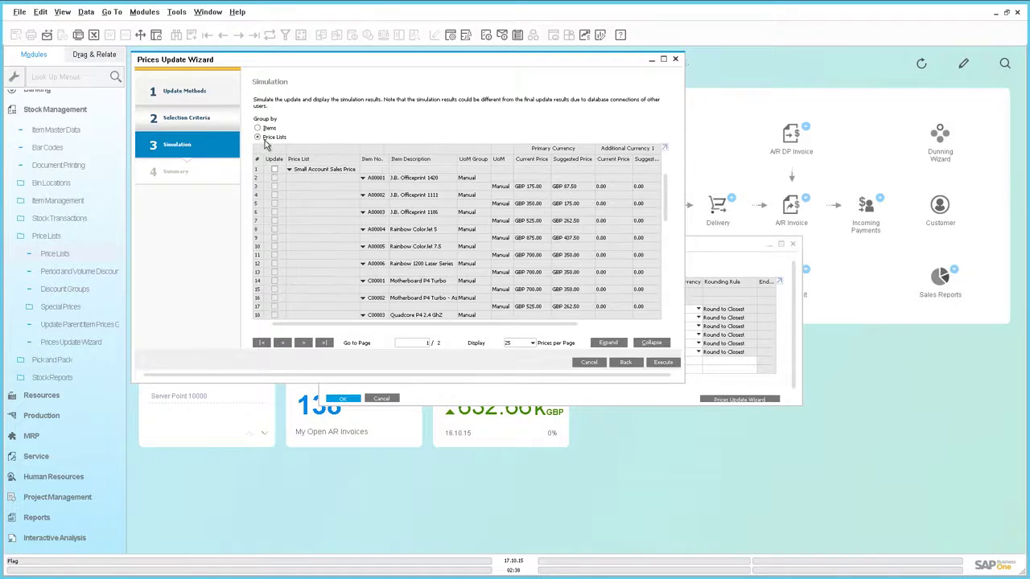
pyautogui.click(275, 170)
pyautogui.click(662, 363)
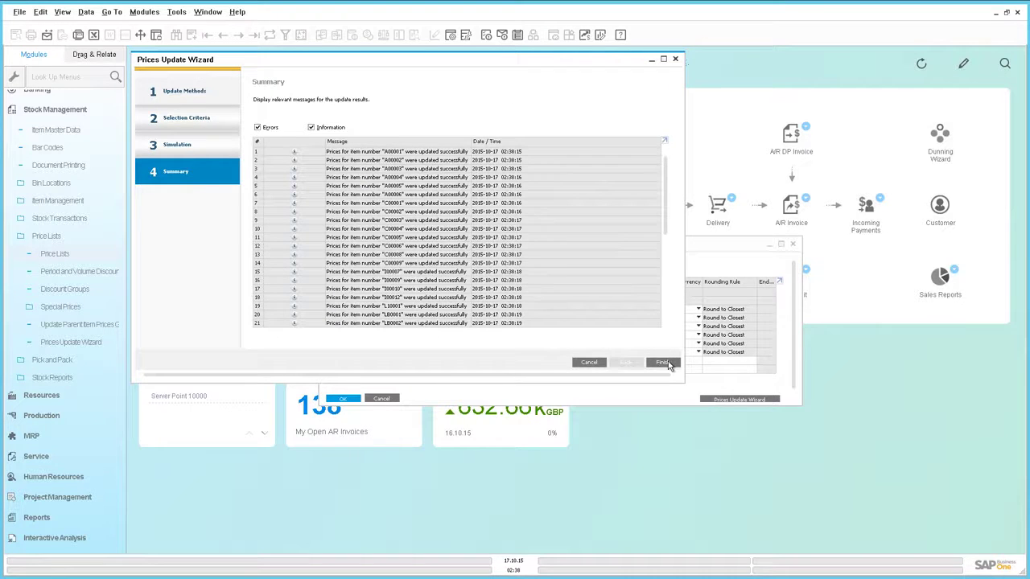